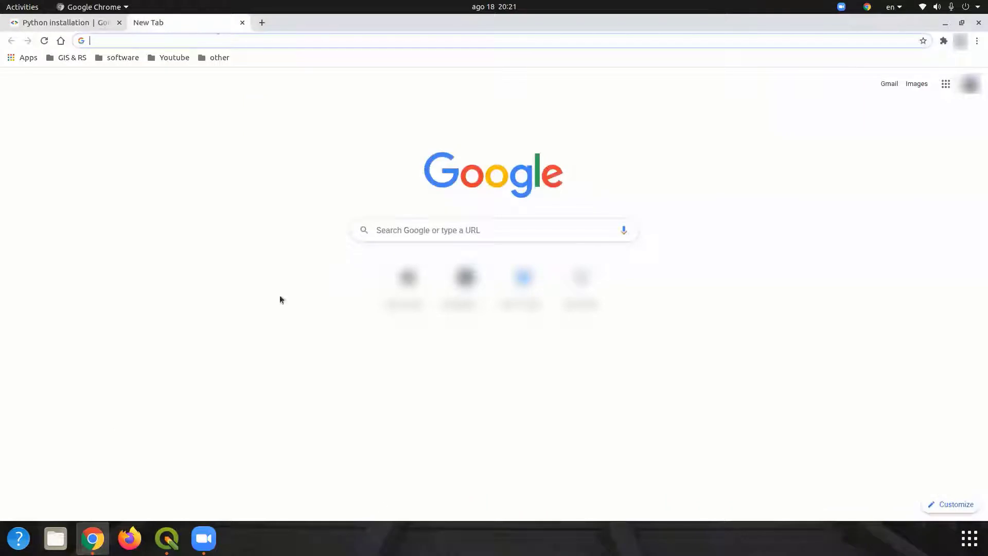
- Search the web for "ubuntu install pip"
{"action": "type", "text": "ubuntu"}
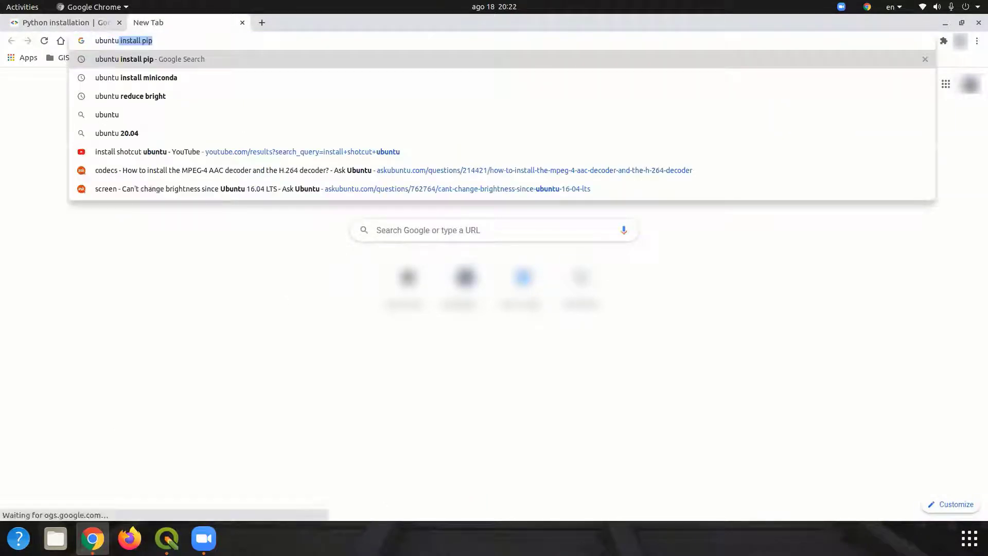
{"action": "key", "text": "Right"}
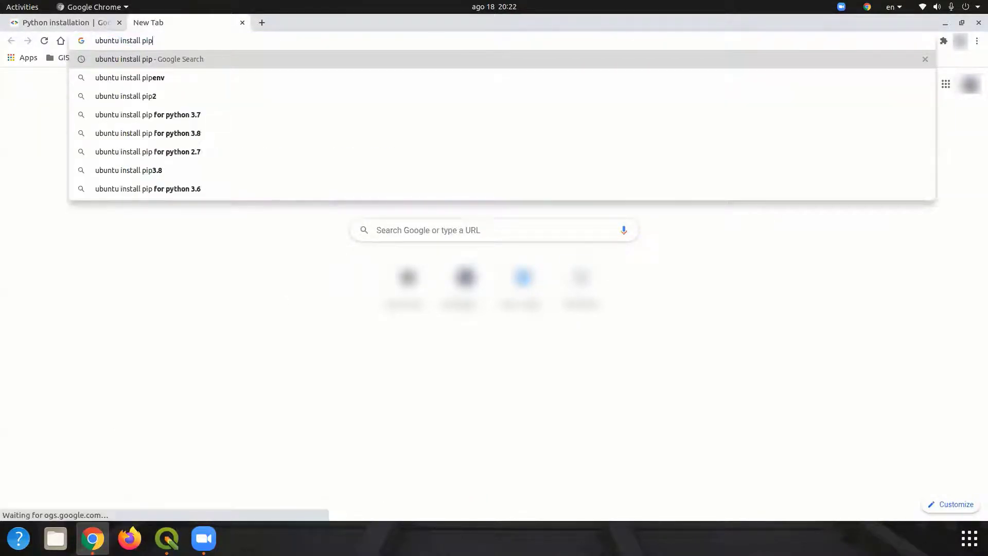
{"action": "key", "text": "Return"}
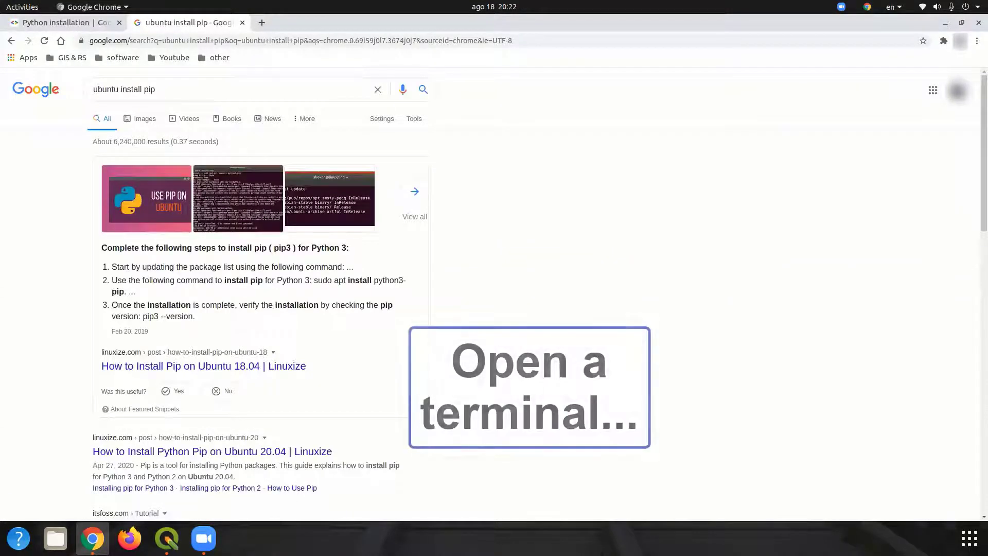
- Open a terminal and run "sudo apt install python3-pip", entering the account password and answering Y to continue
{"action": "key", "text": "ctrl+alt+t"}
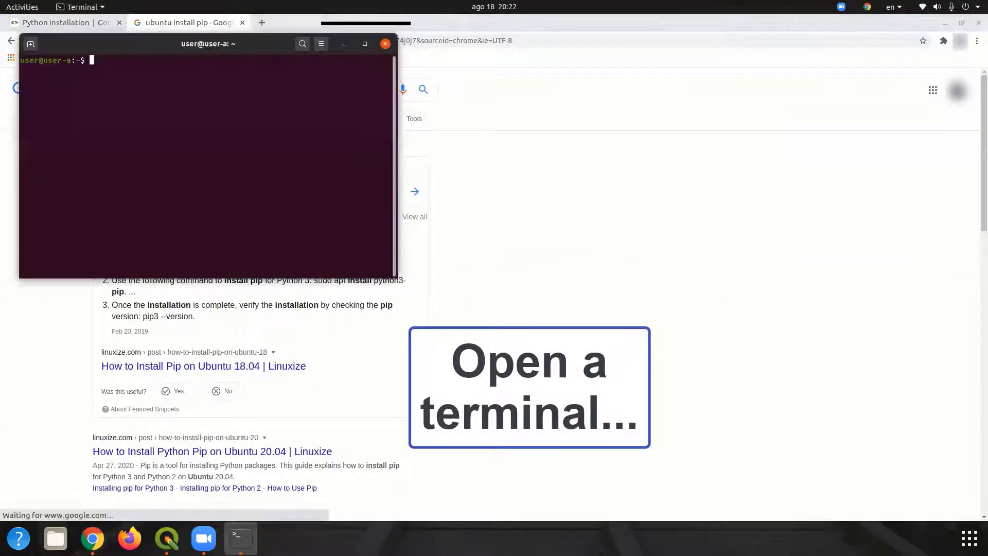
{"action": "left_click_drag", "start_coordinate": [244, 40], "coordinate": [682, 75]}
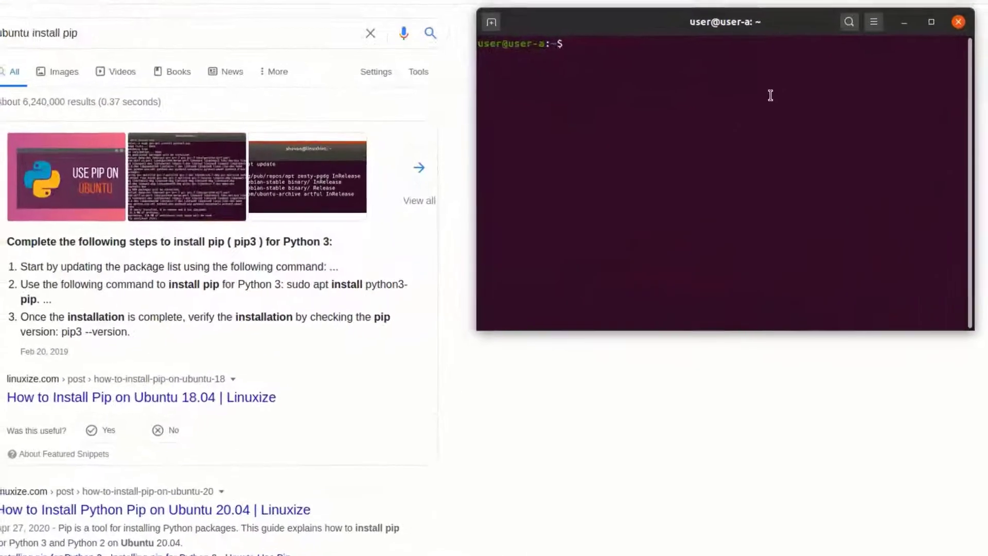
{"action": "type", "text": "sud"}
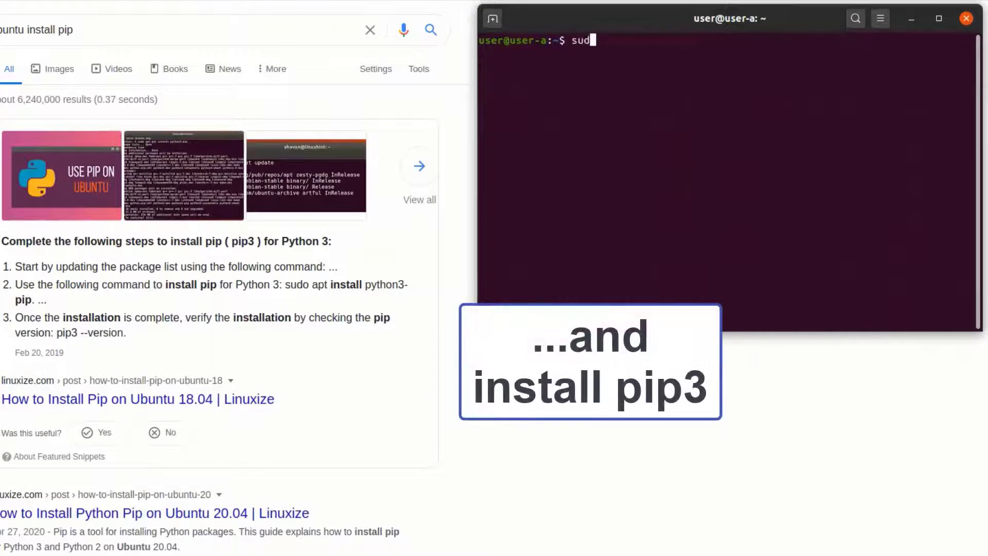
{"action": "type", "text": "o apt install"}
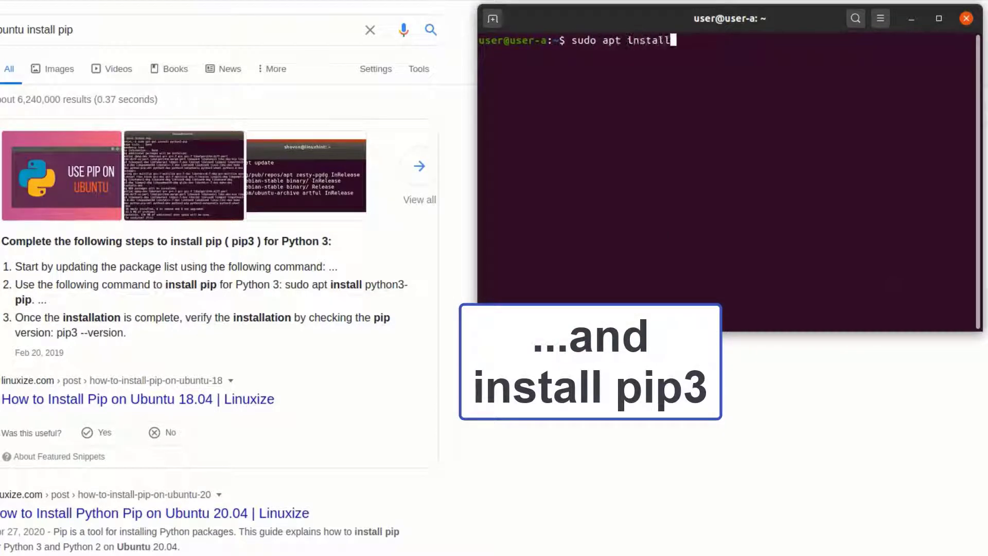
{"action": "type", "text": " python3-pip"}
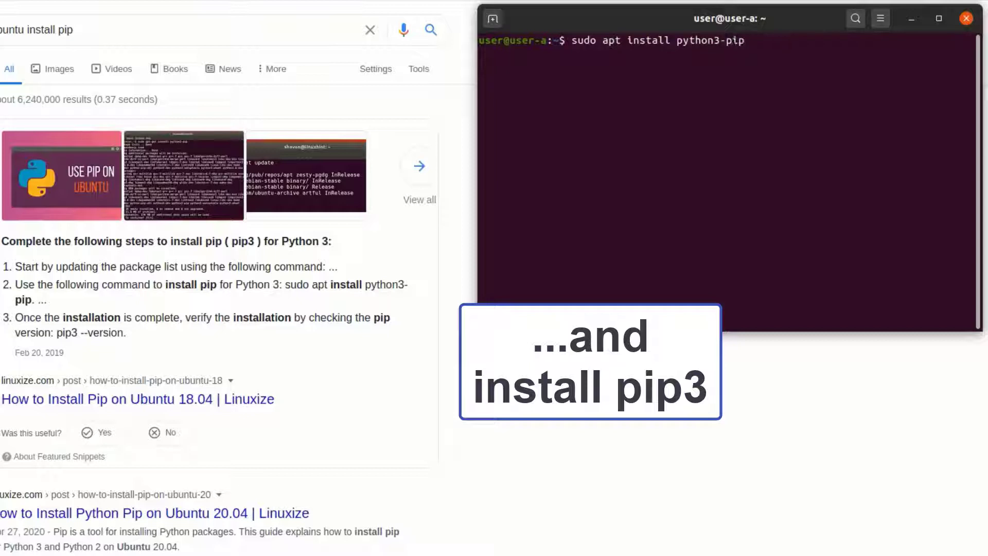
{"action": "key", "text": "Return"}
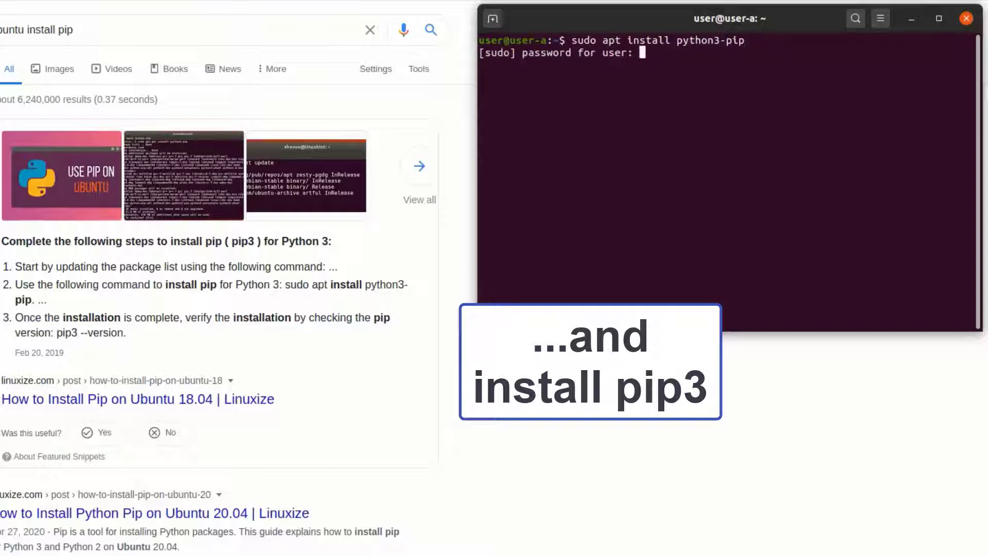
{"action": "key", "text": "Return"}
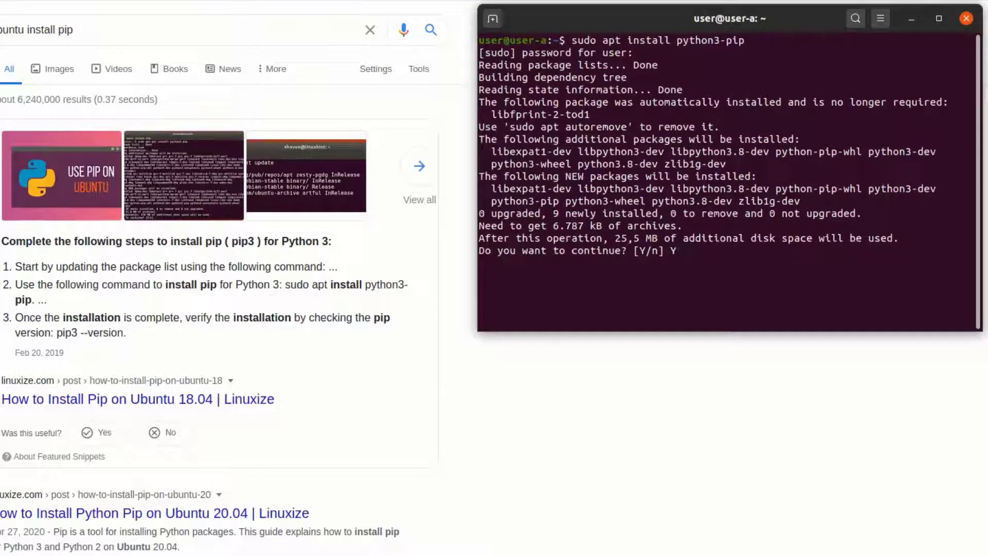
{"action": "type", "text": "Y"}
{"action": "key", "text": "Return"}
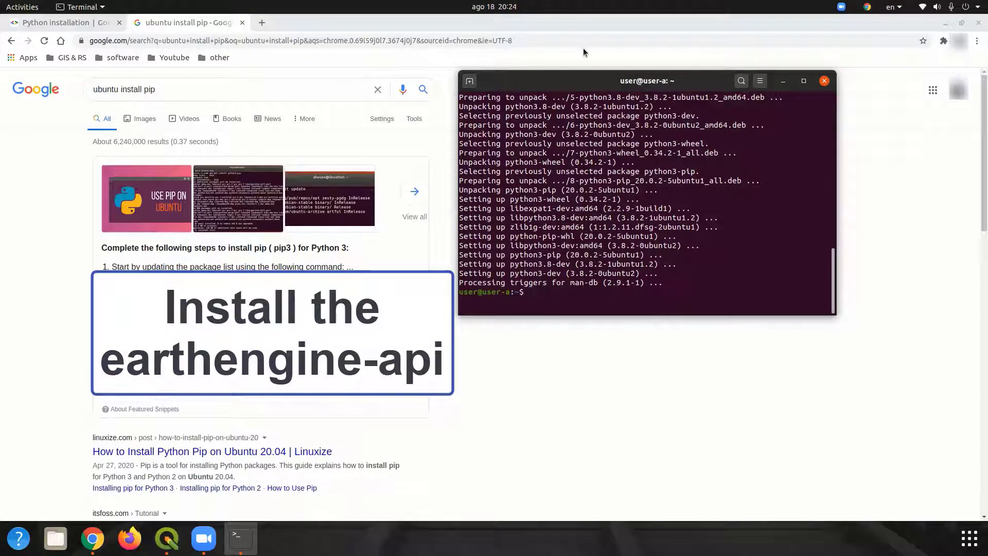
- Check the Earth Engine Python installation page, then run "pip3 install earthengine-api" in the terminal
{"action": "left_click", "coordinate": [59, 24]}
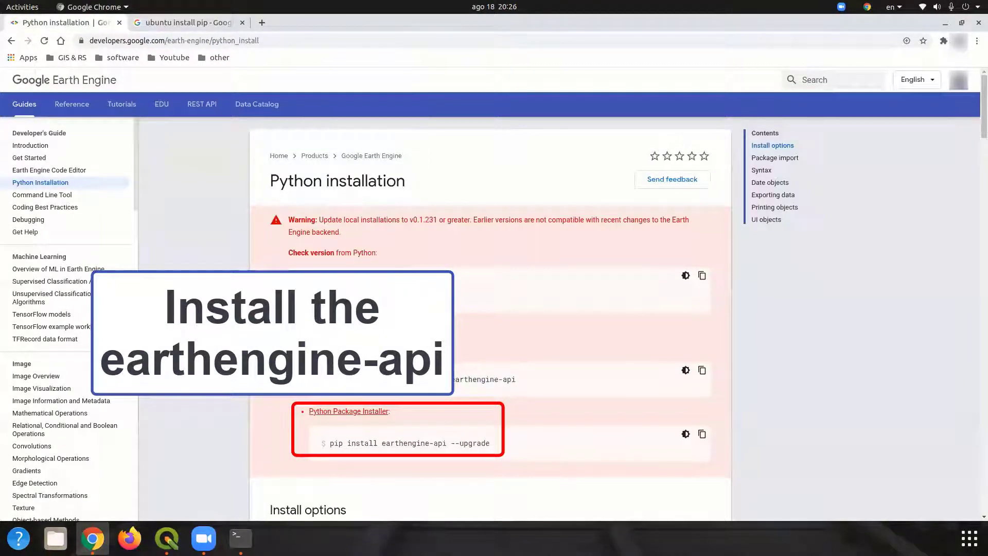
{"action": "key", "text": "alt+Tab"}
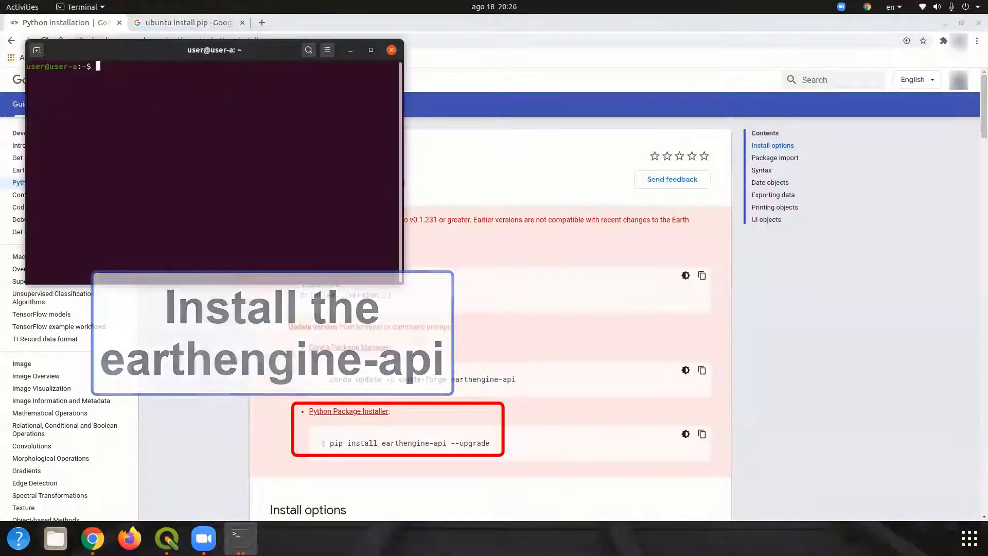
{"action": "type", "text": "pip3 in"}
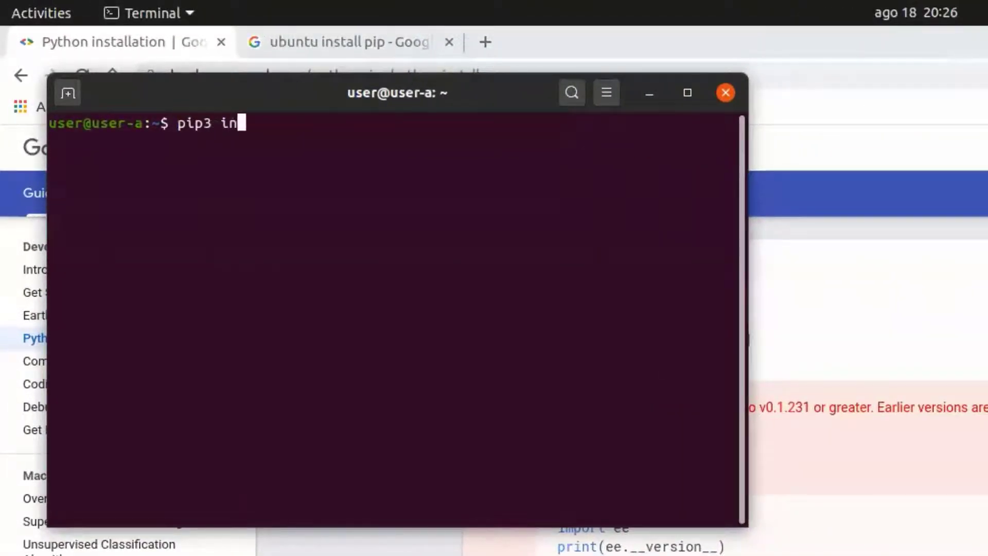
{"action": "type", "text": "stall earth"}
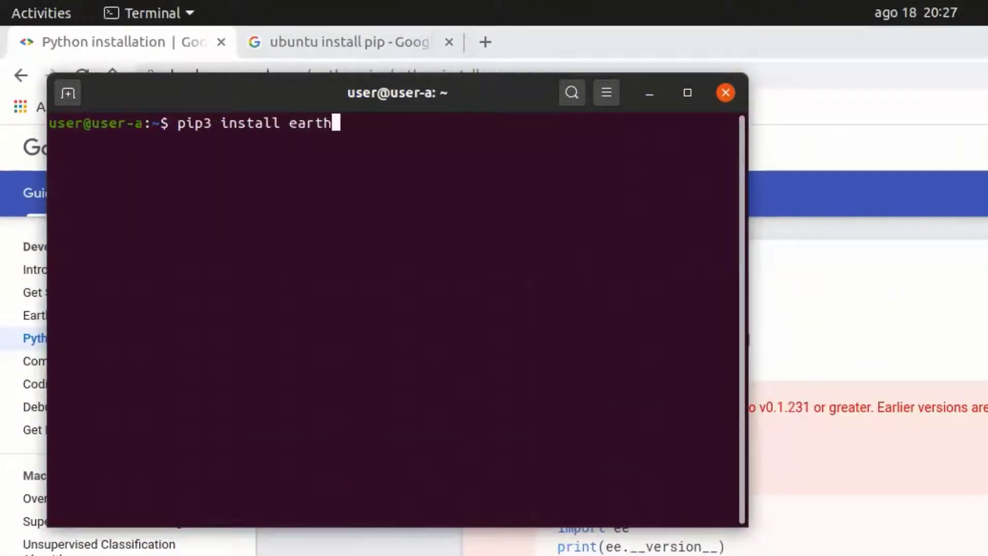
{"action": "type", "text": "engine-api"}
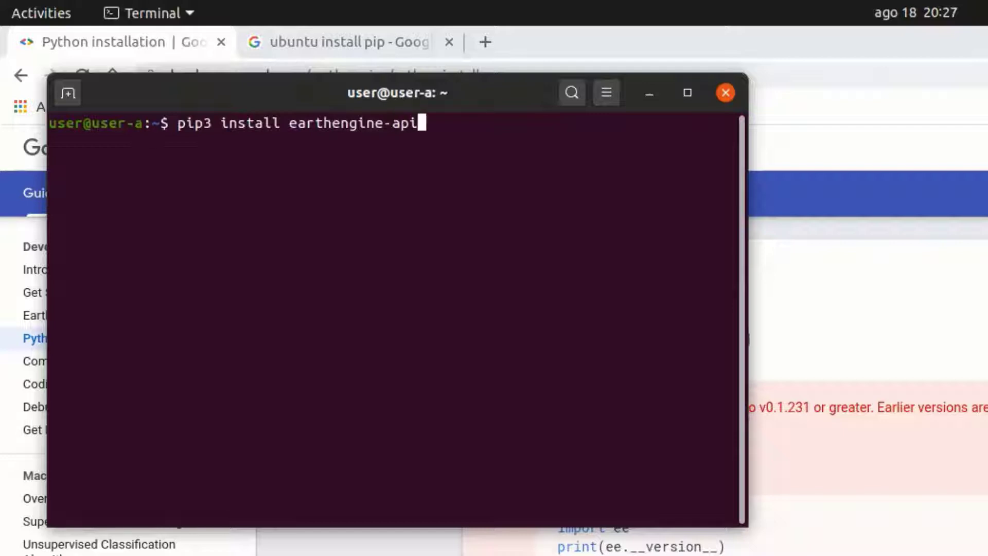
{"action": "key", "text": "Return"}
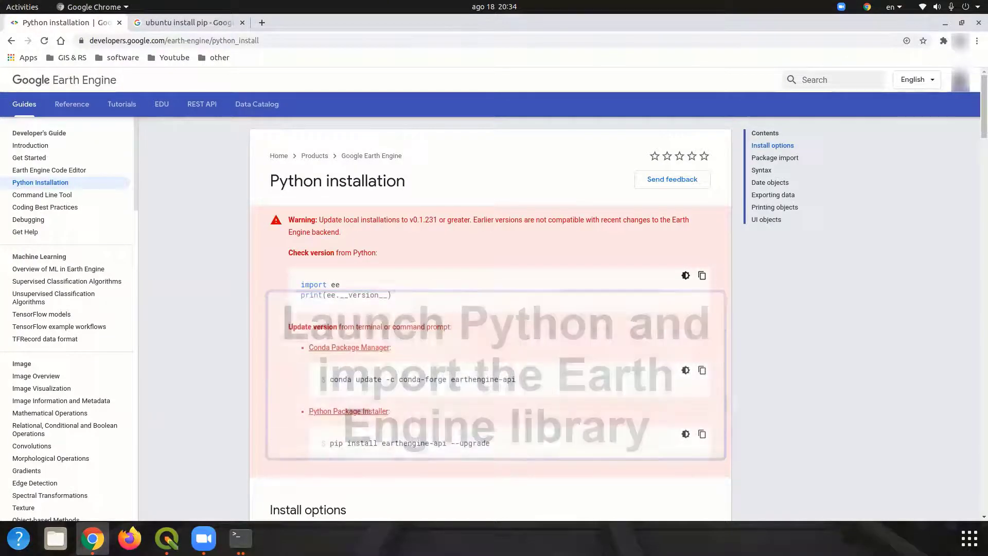
- Start python3 in a new terminal and import the Earth Engine library with "import ee"
{"action": "key", "text": "ctrl+alt+t"}
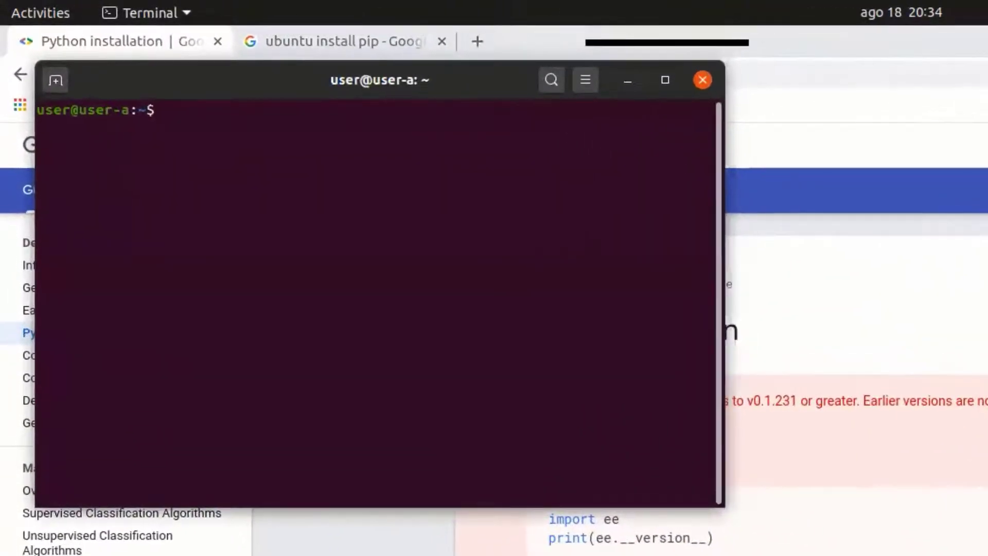
{"action": "type", "text": "python3"}
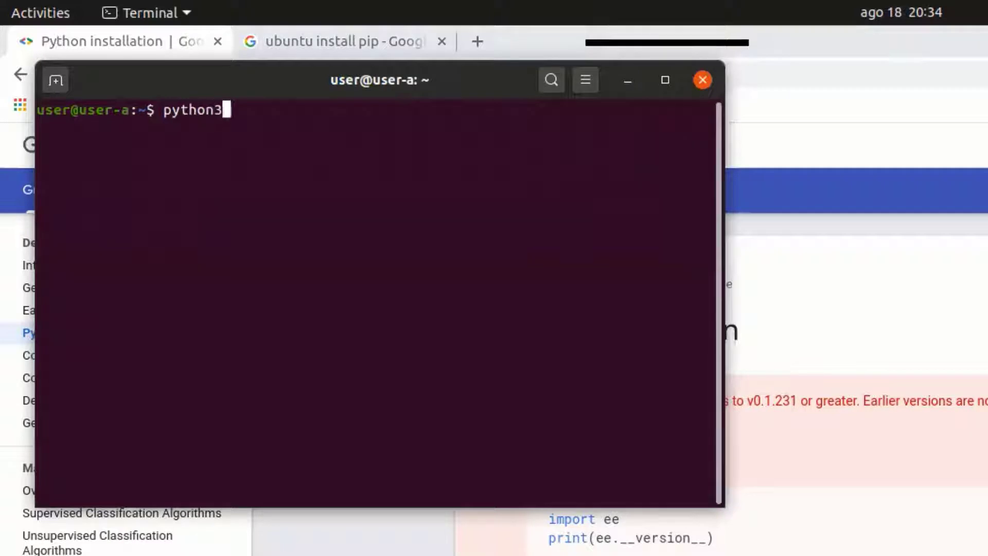
{"action": "key", "text": "Return"}
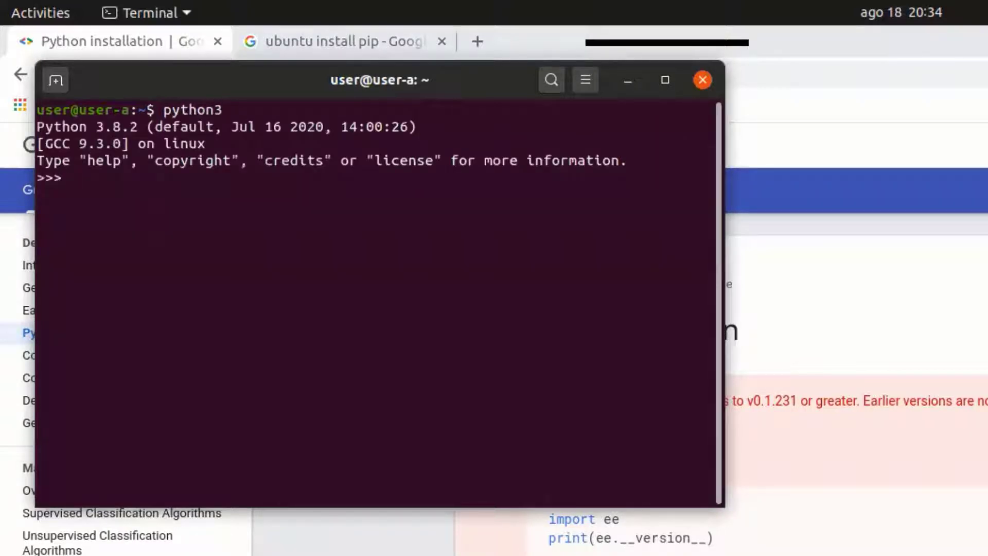
{"action": "type", "text": "import ee"}
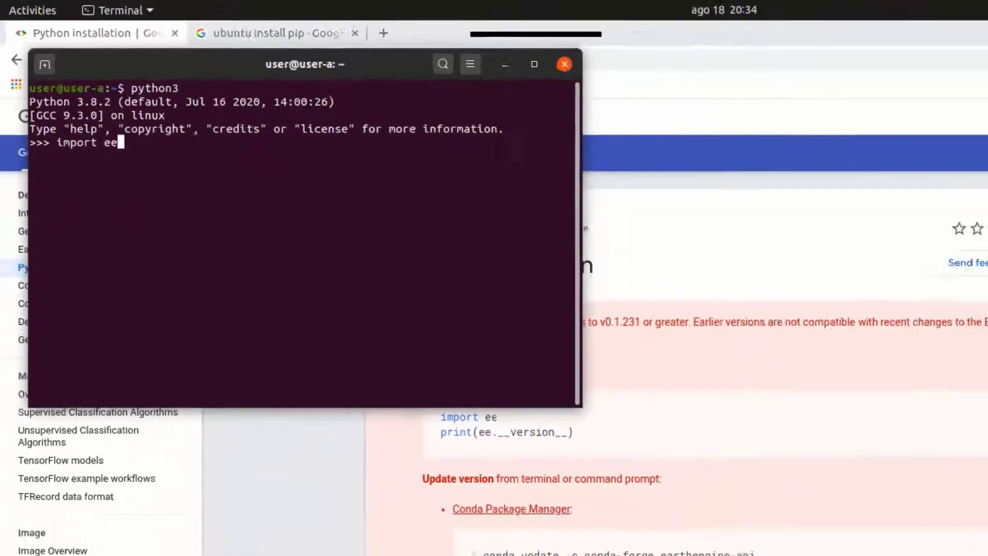
{"action": "key", "text": "Return"}
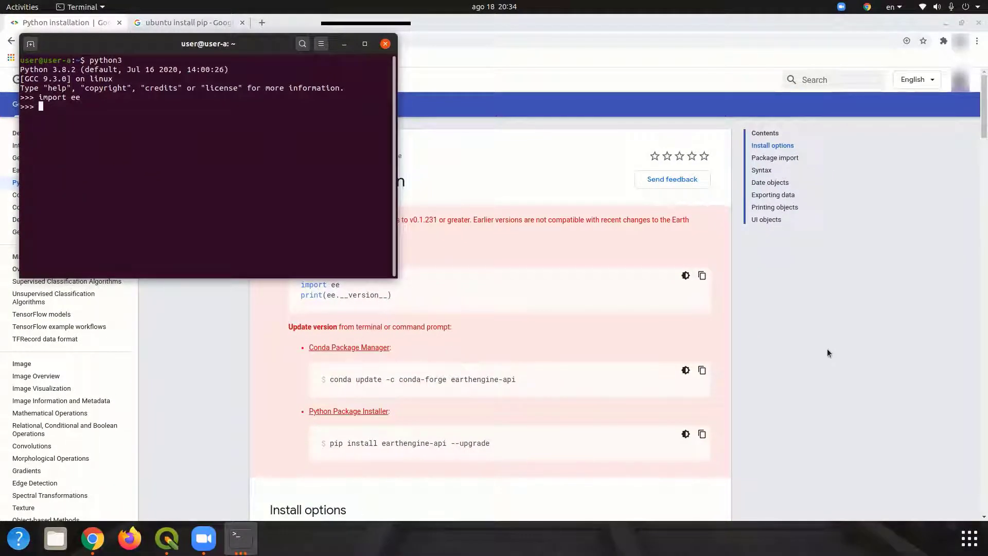
- Start the Earth Engine authorization from the Python session with "ee.Authenticate()"
{"action": "scroll", "coordinate": [827, 348], "scroll_direction": "down", "scroll_amount": 4}
{"action": "scroll", "coordinate": [780, 376], "scroll_direction": "down", "scroll_amount": 2}
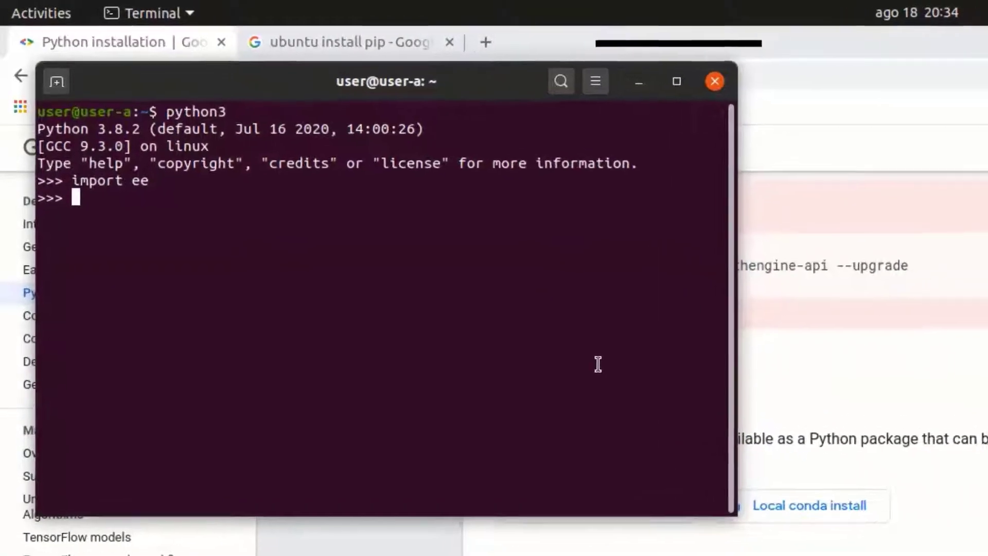
{"action": "type", "text": "ee."}
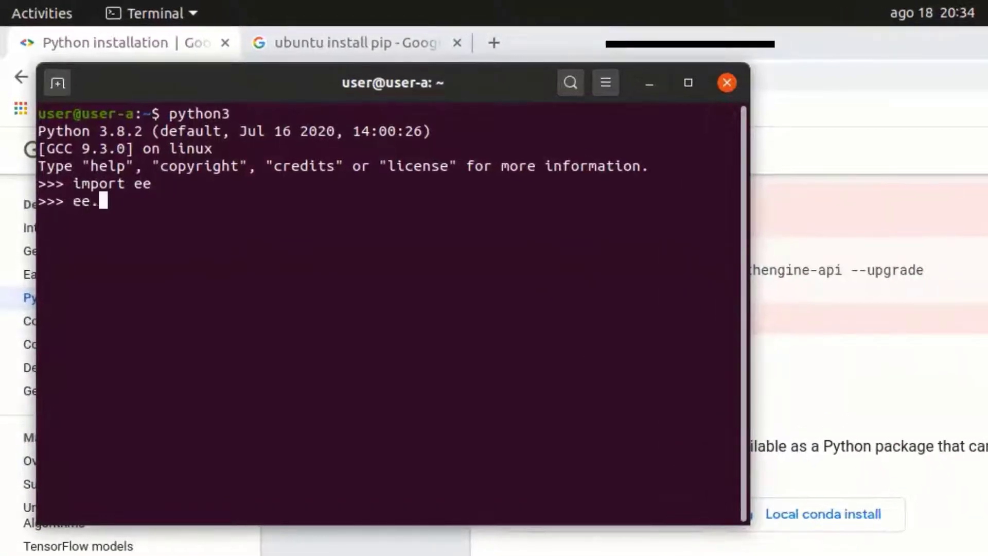
{"action": "type", "text": "Authenticate()"}
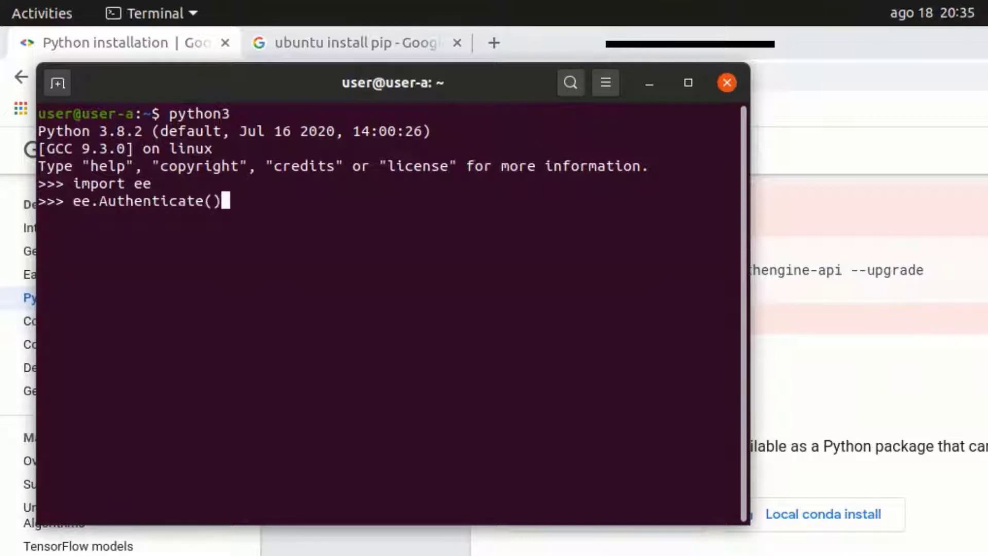
{"action": "key", "text": "Return"}
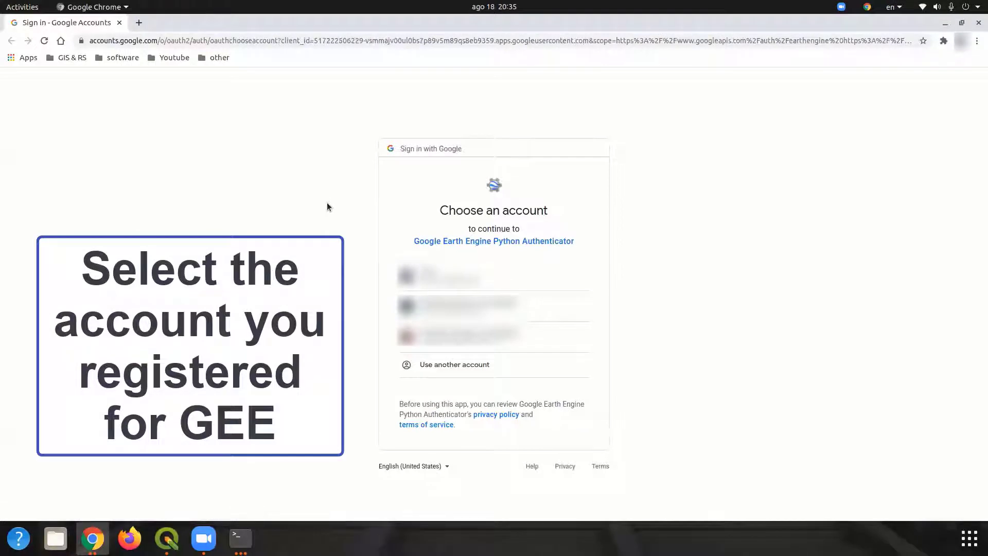
- Grant the Google Earth Engine Python Authenticator access to the registered Google account and copy the generated verification code
{"action": "left_click", "coordinate": [452, 279]}
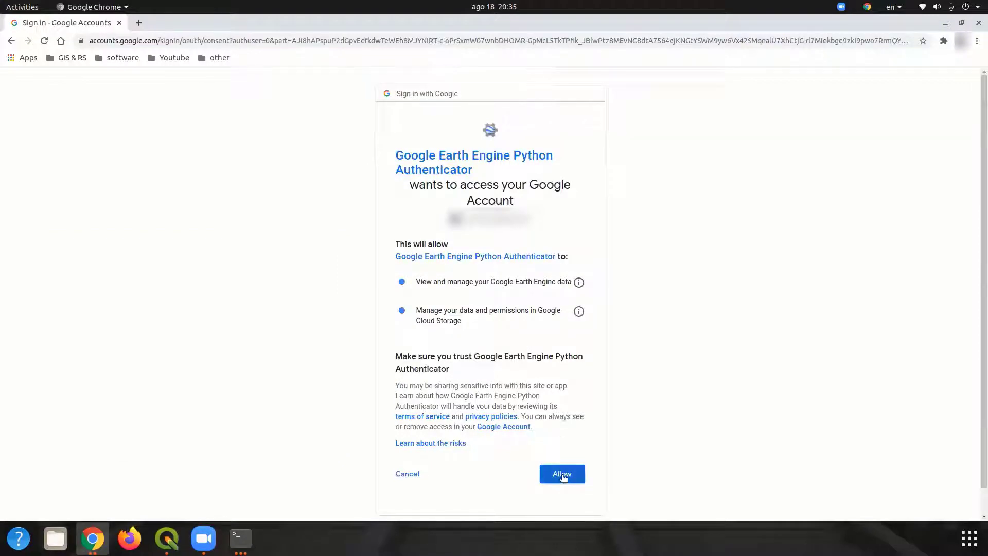
{"action": "left_click", "coordinate": [564, 474]}
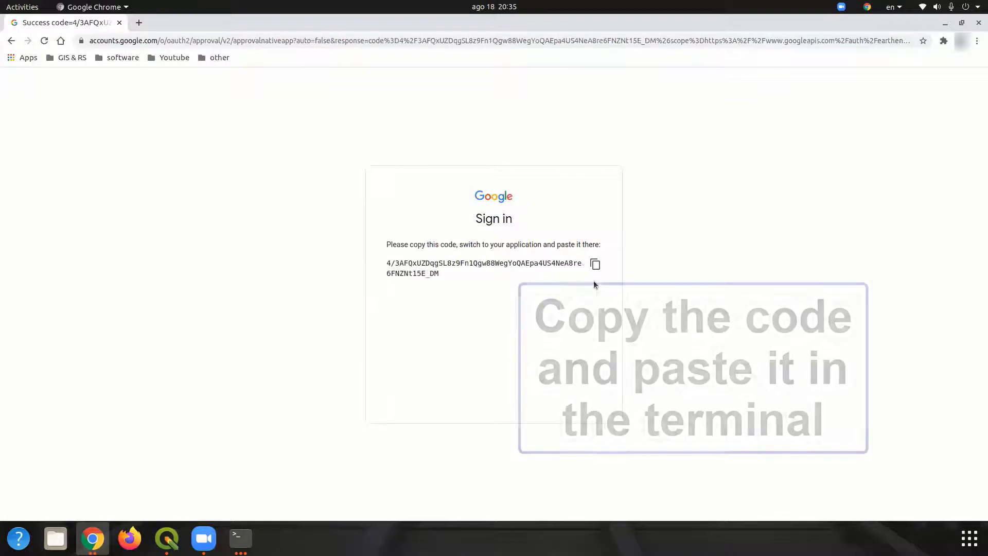
{"action": "left_click", "coordinate": [596, 265]}
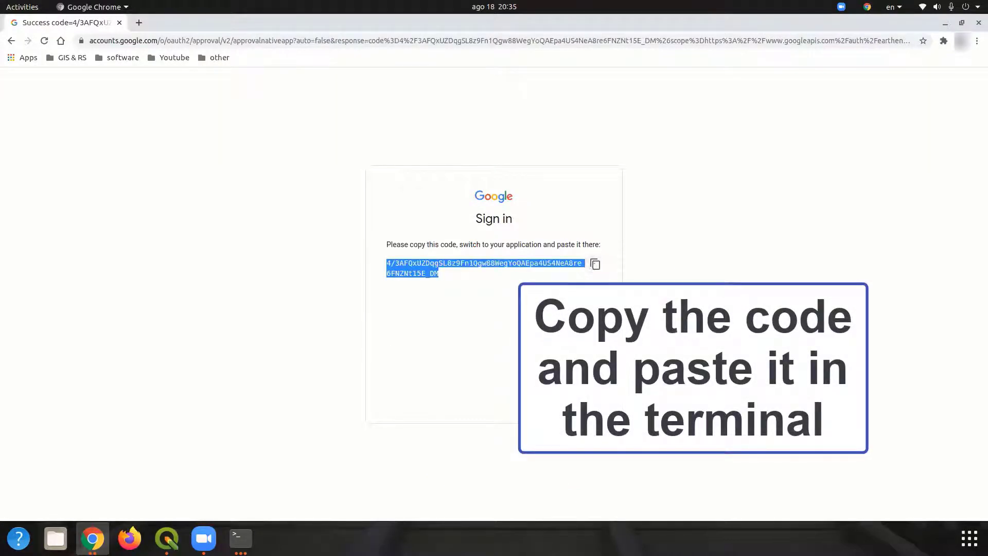
- Return to the terminal and paste the copied code as the Earth Engine verification code
{"action": "left_click", "coordinate": [240, 538]}
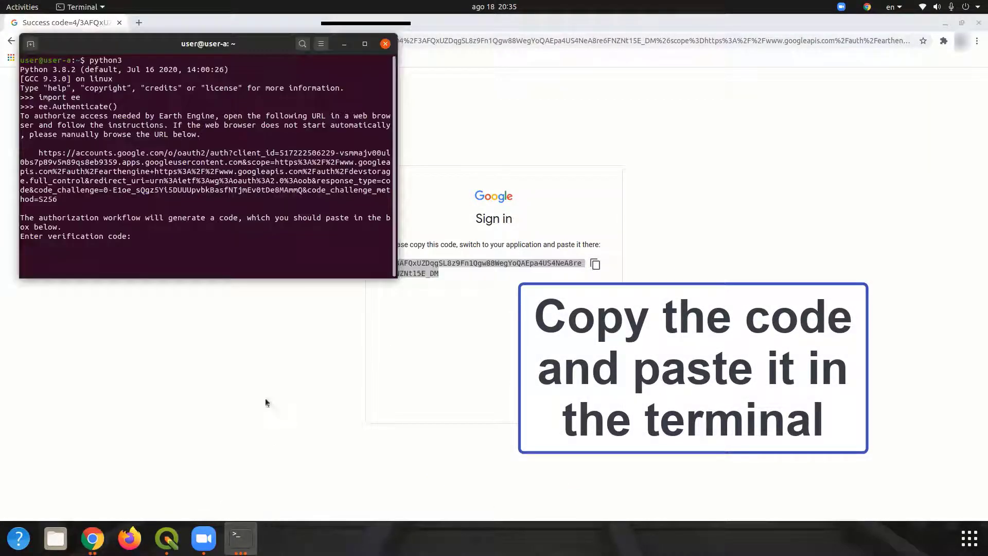
{"action": "right_click", "coordinate": [196, 239]}
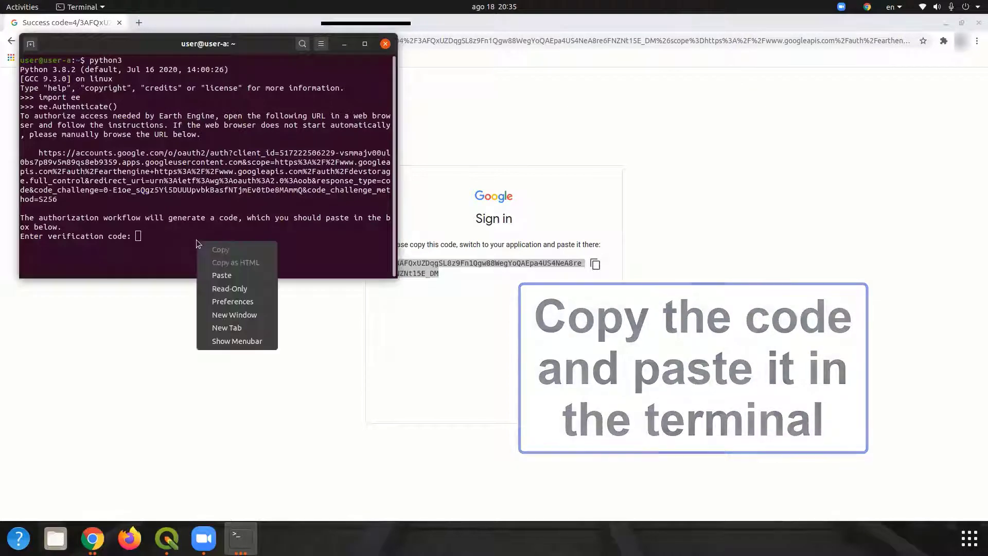
{"action": "left_click", "coordinate": [209, 269]}
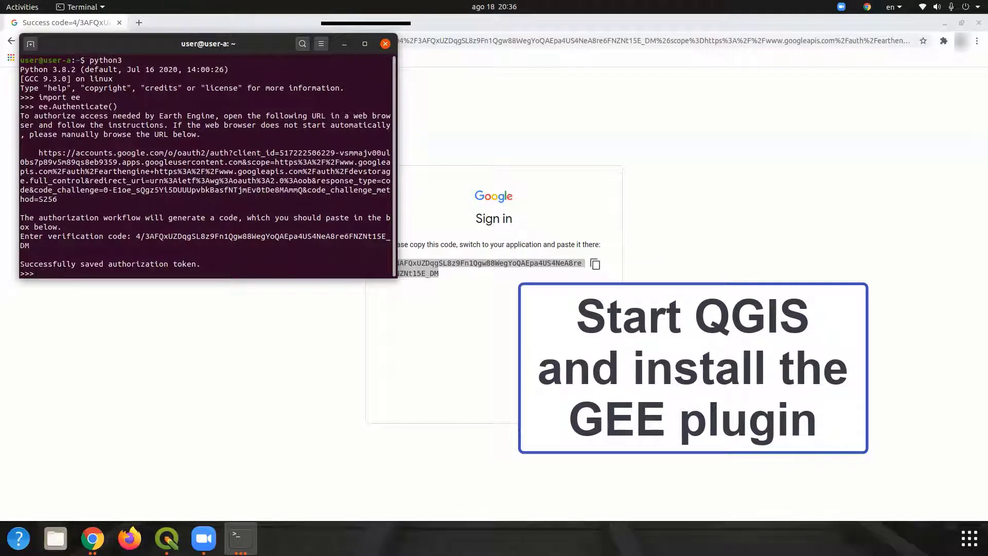
- Switch to QGIS and install the Google Earth Engine plugin from the full plugin list, waiting for the installation instead of force quitting
{"action": "left_click", "coordinate": [167, 539]}
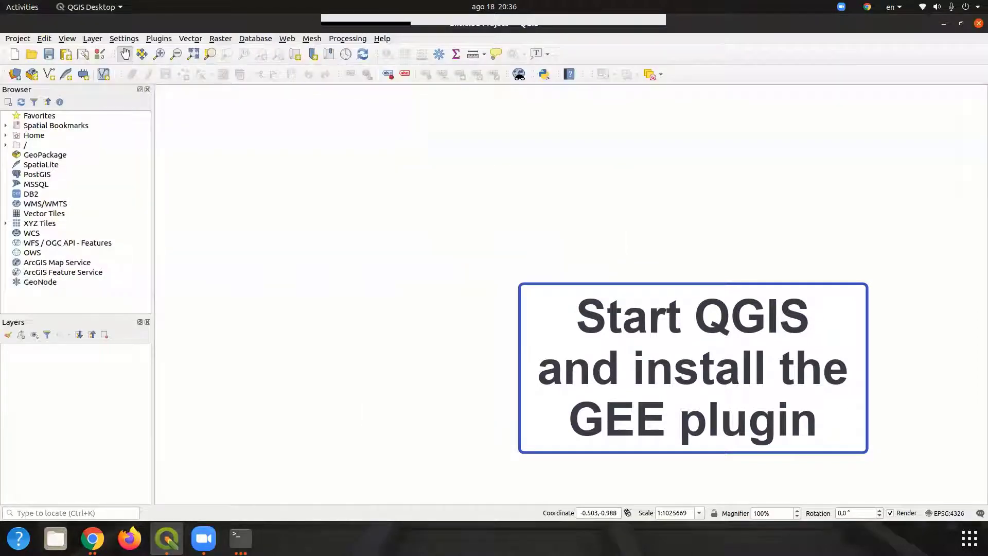
{"action": "left_click", "coordinate": [158, 39]}
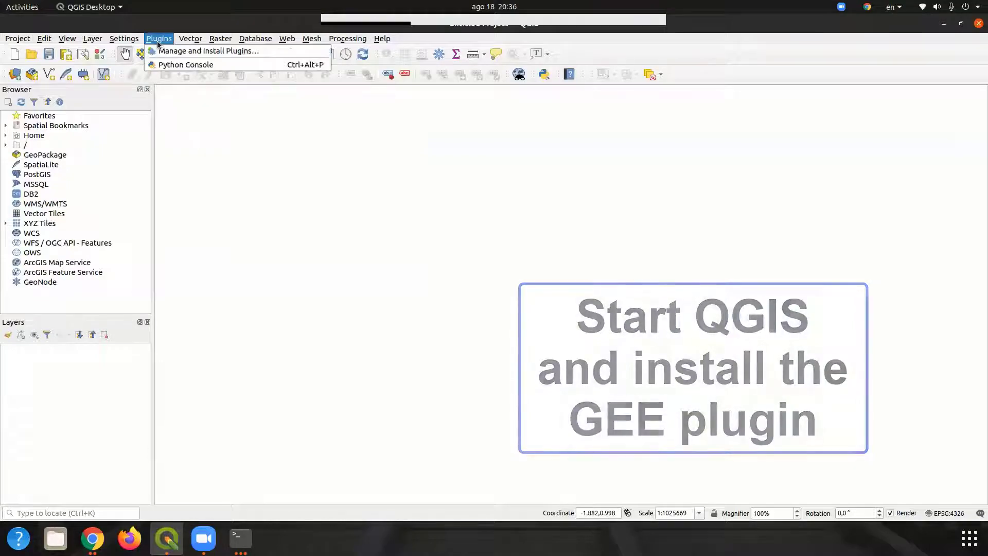
{"action": "left_click", "coordinate": [162, 49]}
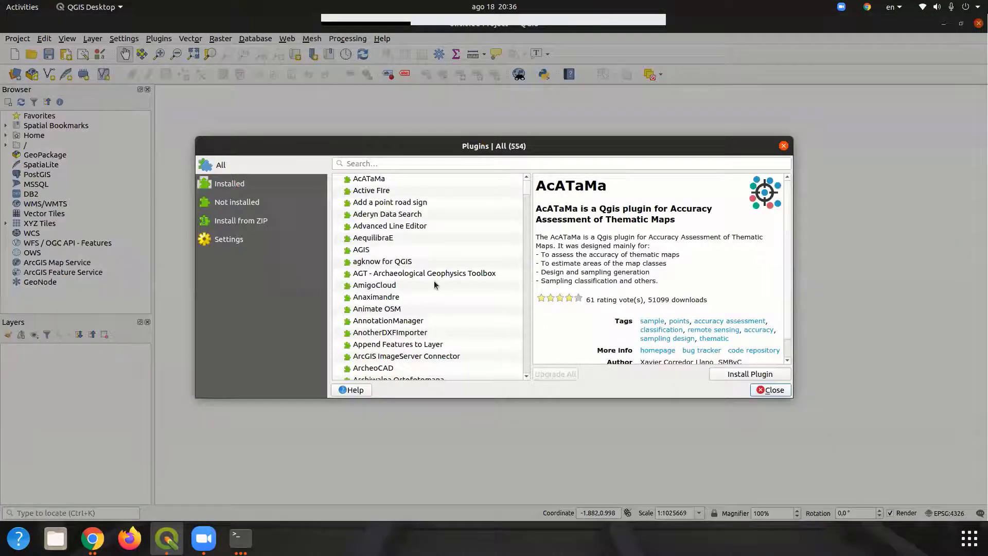
{"action": "scroll", "coordinate": [436, 283], "scroll_direction": "down", "scroll_amount": 20}
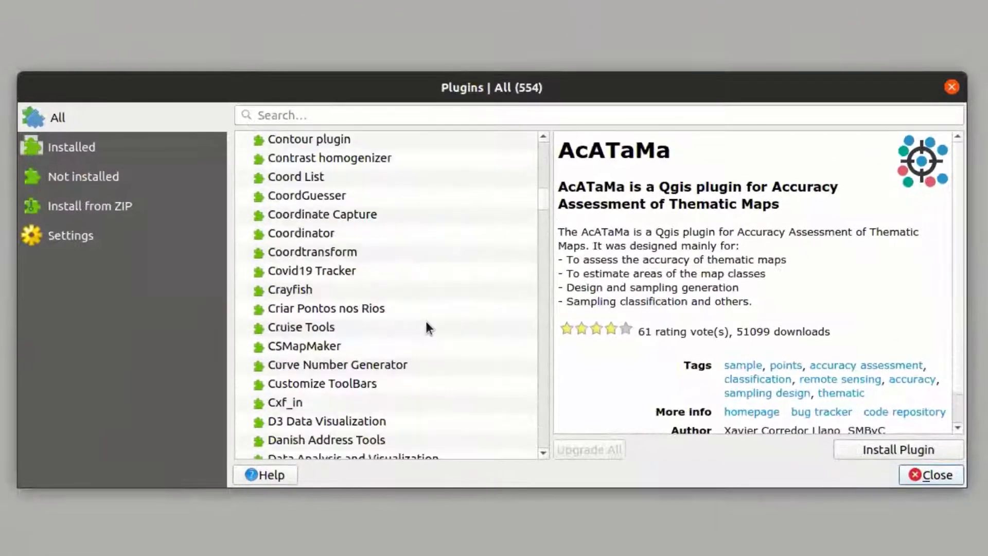
{"action": "scroll", "coordinate": [426, 328], "scroll_direction": "down", "scroll_amount": 20}
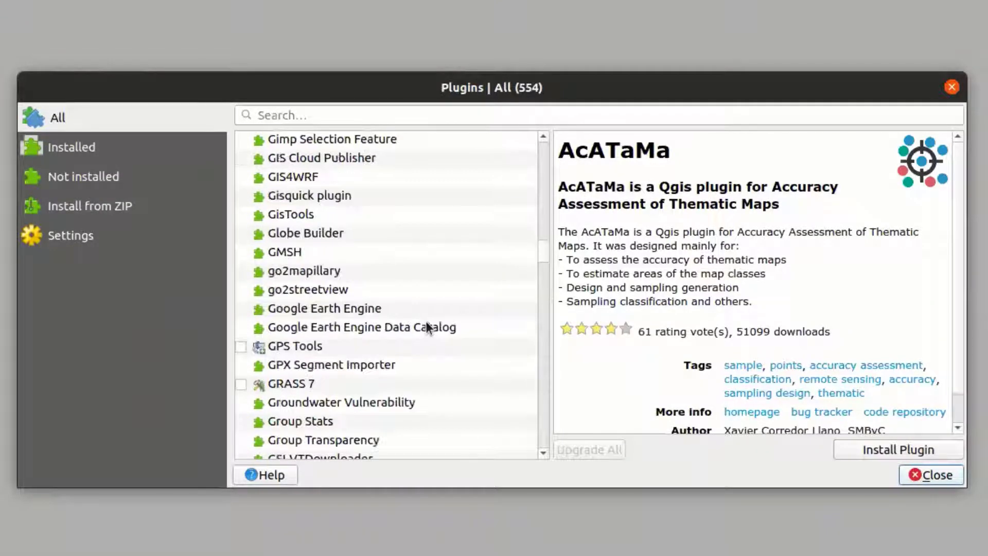
{"action": "left_click", "coordinate": [418, 251]}
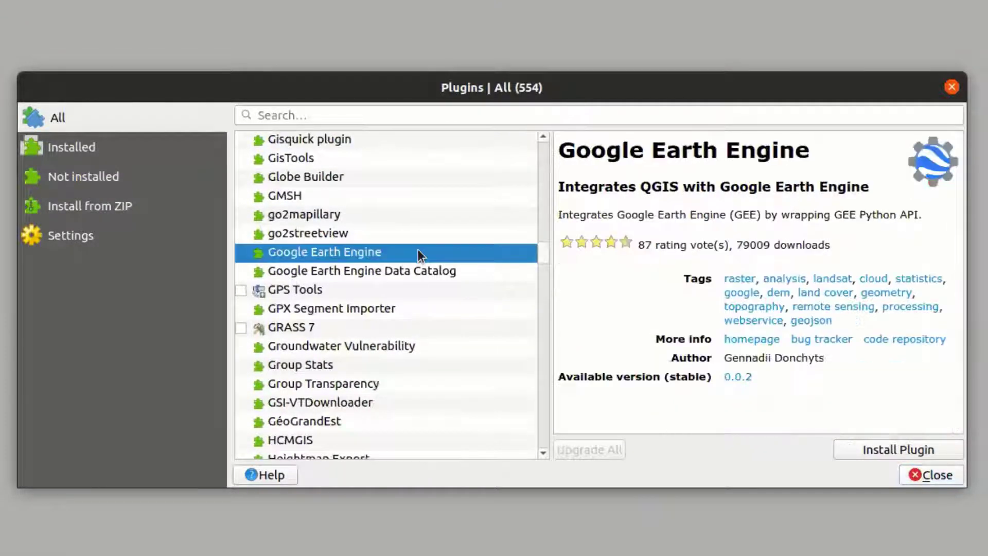
{"action": "left_click", "coordinate": [858, 450]}
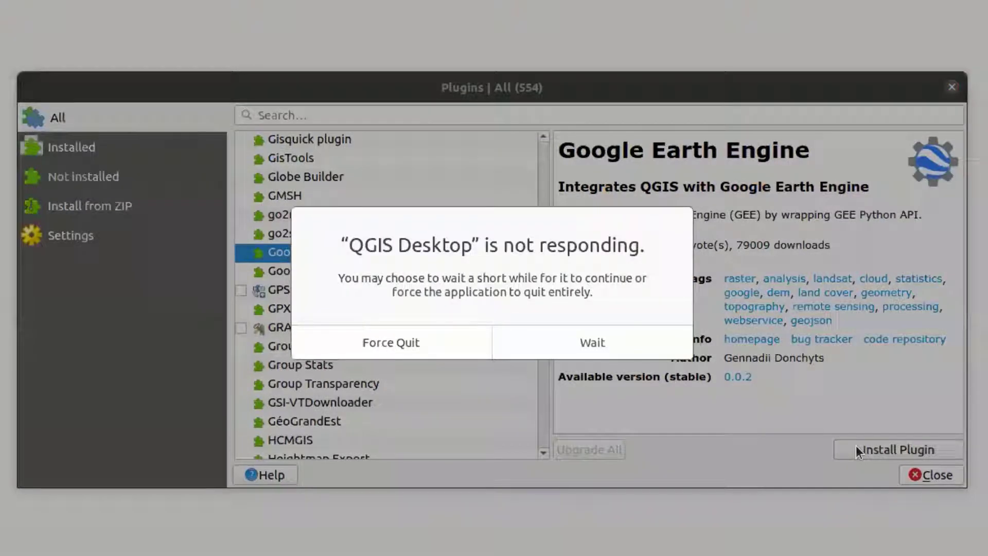
{"action": "left_click", "coordinate": [586, 344]}
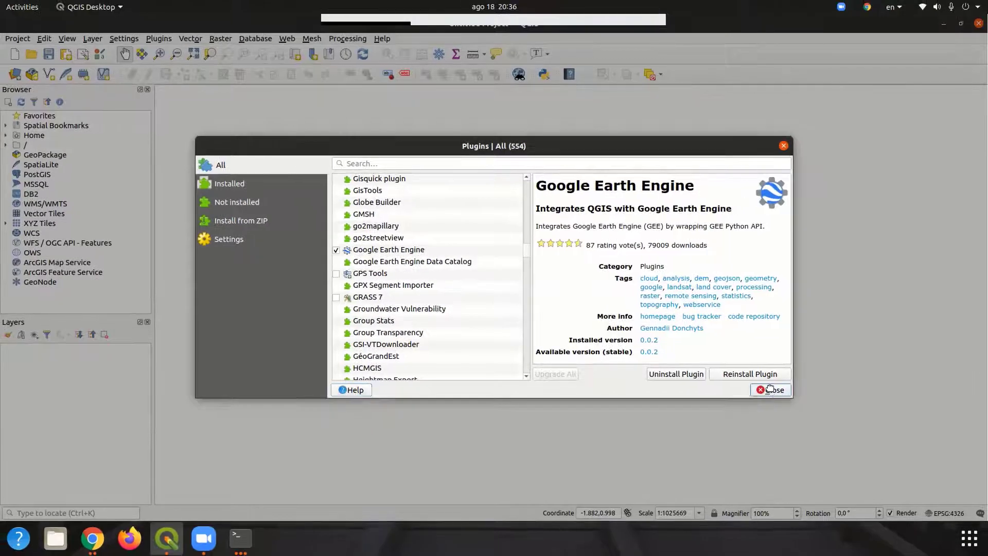
{"action": "left_click", "coordinate": [770, 389]}
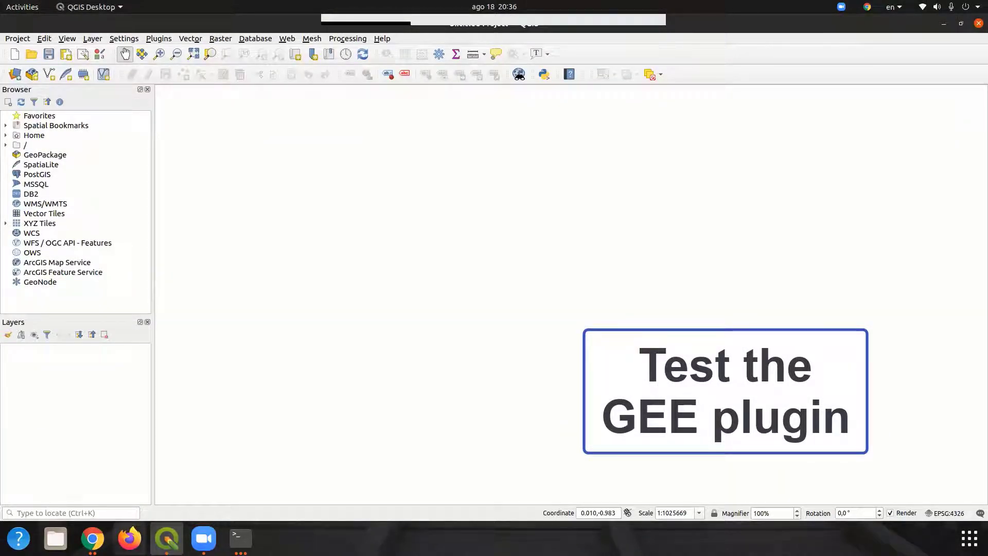
- Switch to Chrome, search for "qgis google earth engine" in a new tab and open the qgis-earthengine-plugin page on gee-community.github.io
{"action": "left_click", "coordinate": [93, 538]}
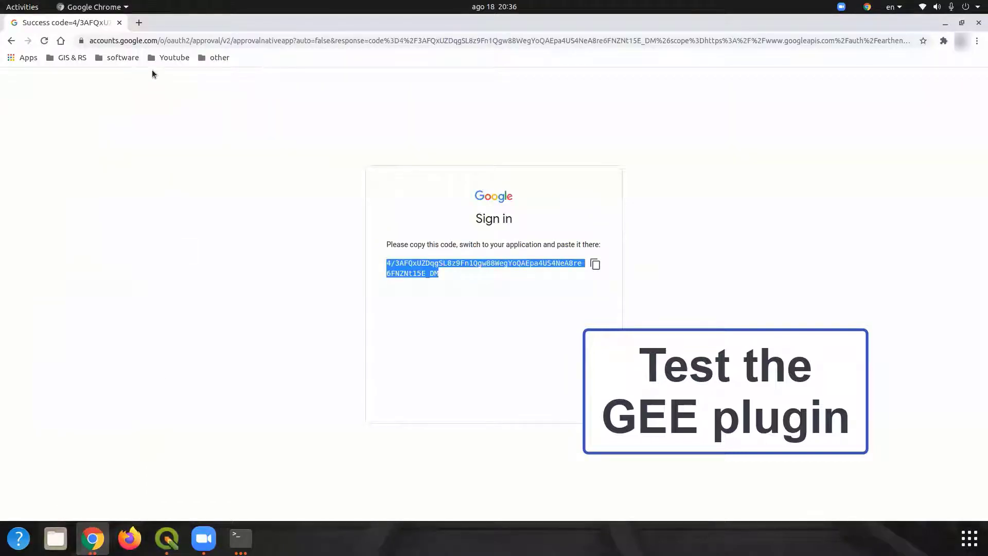
{"action": "left_click", "coordinate": [139, 22]}
{"action": "type", "text": "qgis"}
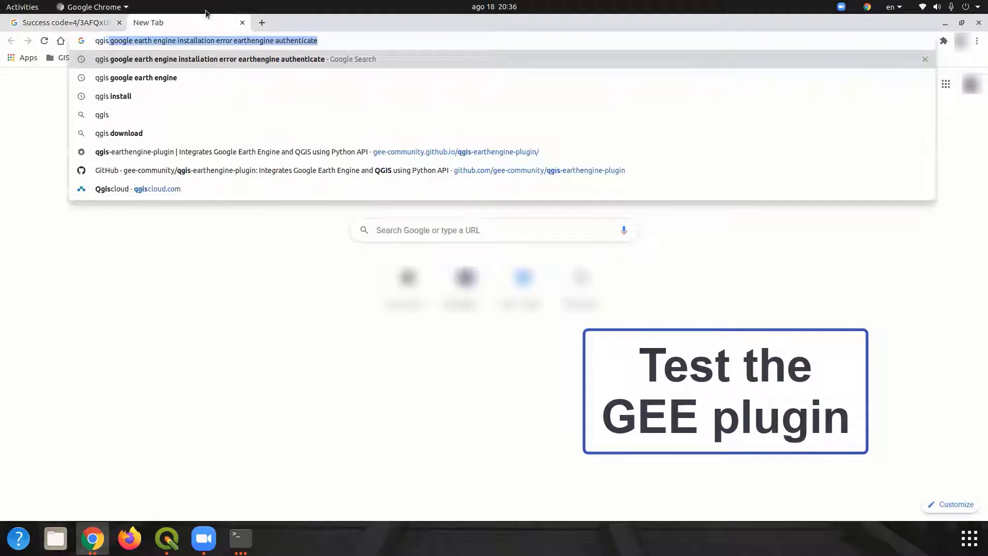
{"action": "key", "text": "Down"}
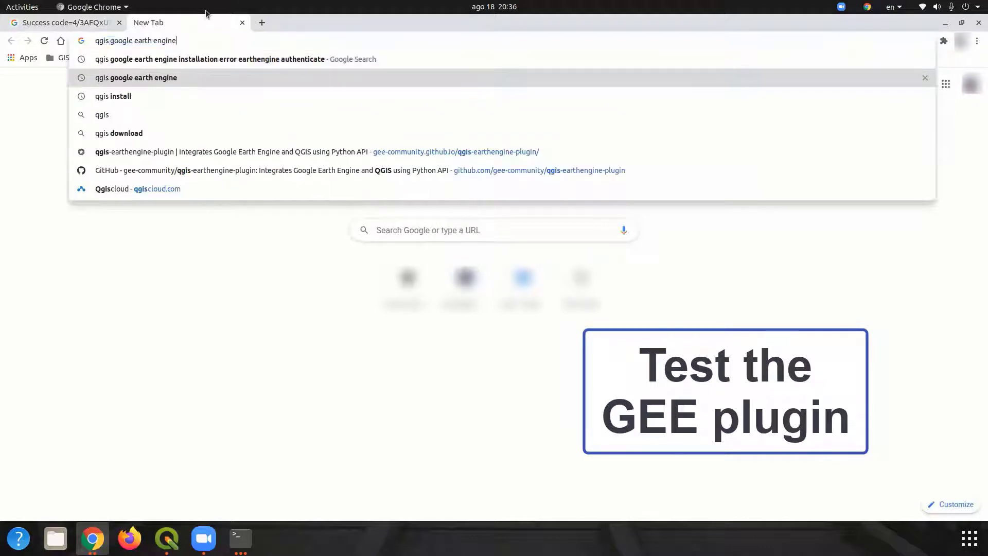
{"action": "key", "text": "Return"}
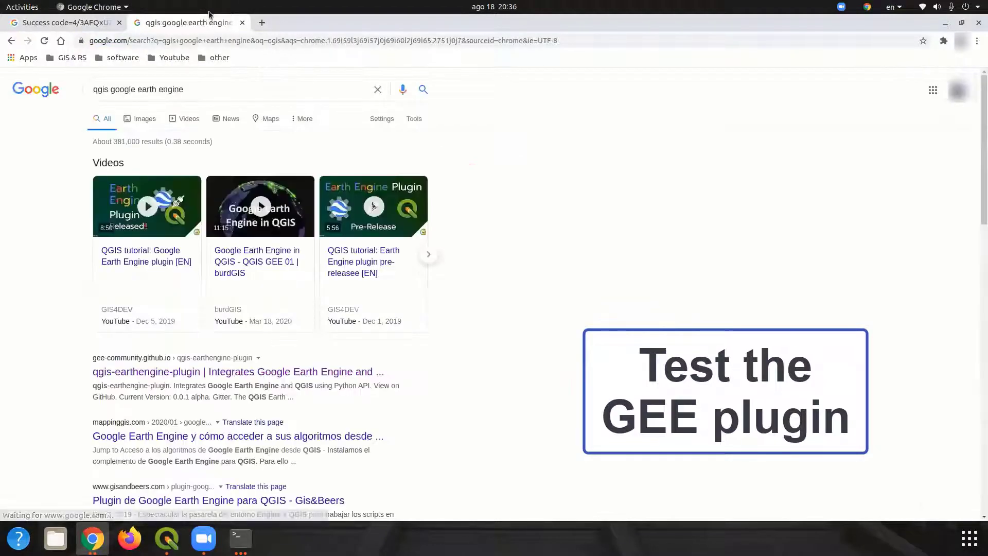
{"action": "left_click", "coordinate": [221, 376]}
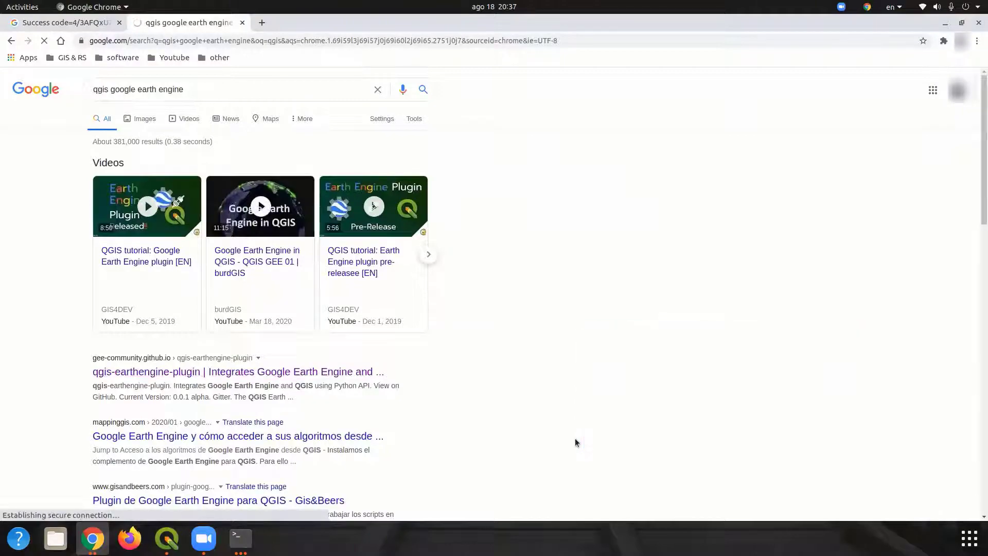
- Copy the test line print(ee.String('Hello World from EE!').getInfo()) from the page's Installation section
{"action": "scroll", "coordinate": [551, 364], "scroll_direction": "down", "scroll_amount": 8}
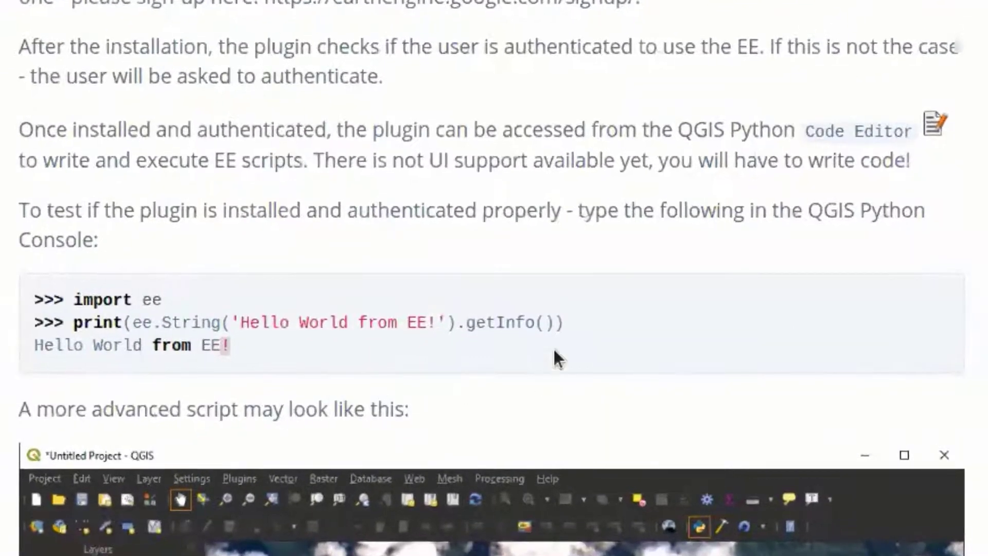
{"action": "left_click_drag", "start_coordinate": [569, 322], "coordinate": [74, 322]}
{"action": "key", "text": "ctrl+c"}
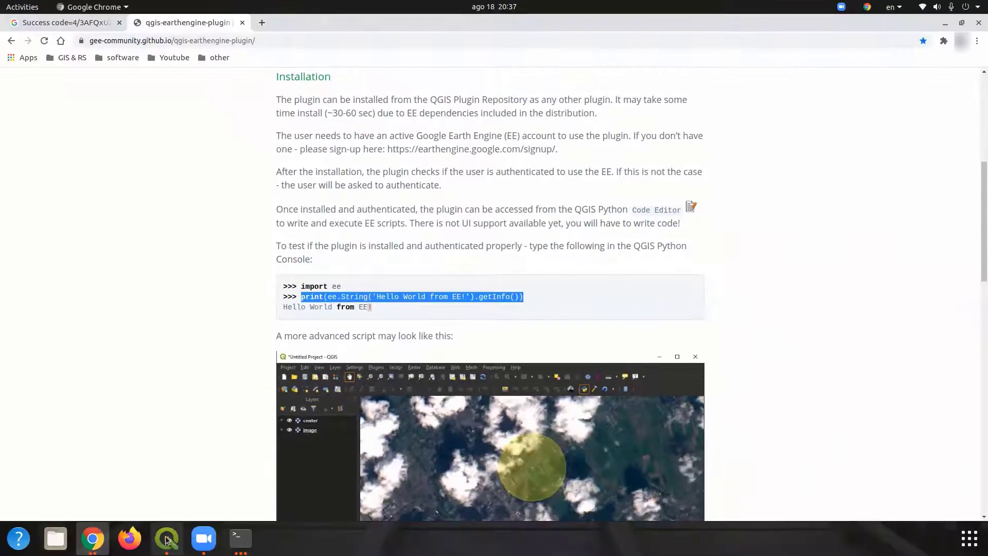
- Return to QGIS and test the plugin in the Python Console by running "import ee" and the copied print(ee.String('Hello World from EE!').getInfo()) line
{"action": "left_click", "coordinate": [166, 538]}
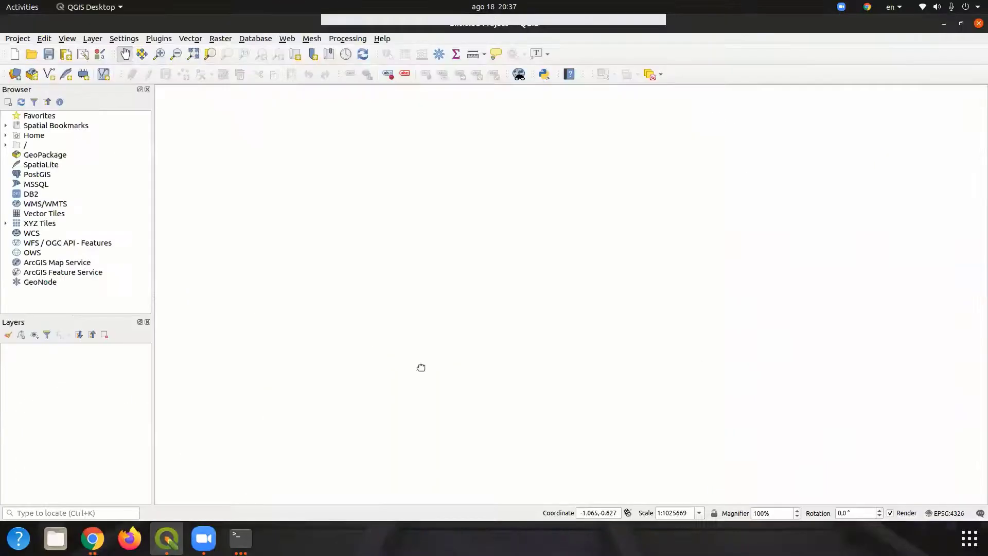
{"action": "left_click", "coordinate": [167, 40]}
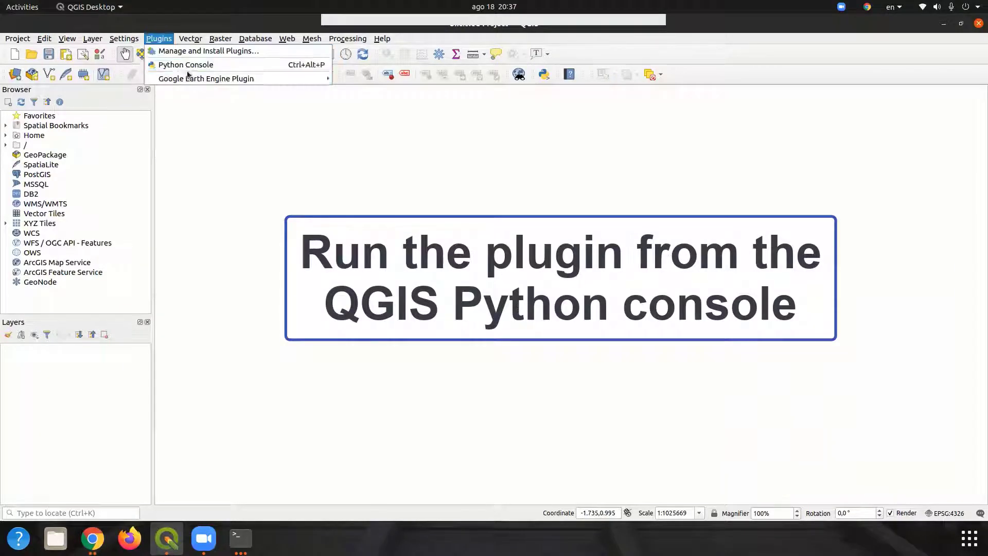
{"action": "mouse_move", "coordinate": [187, 78]}
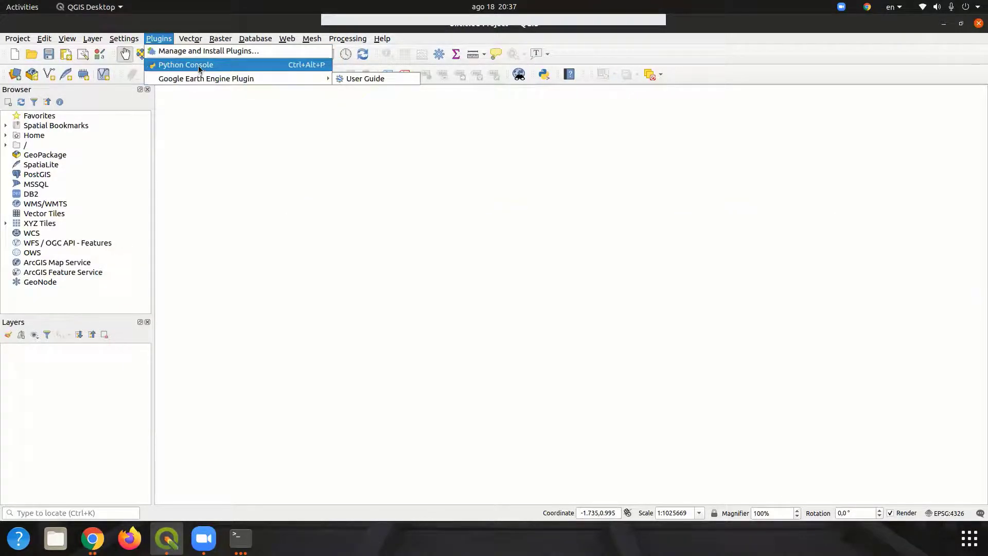
{"action": "left_click", "coordinate": [199, 65]}
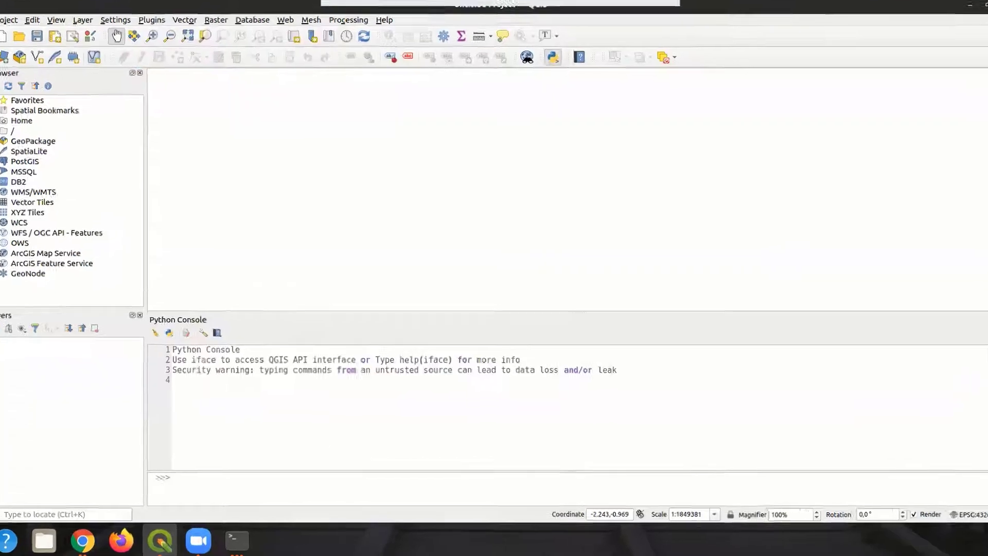
{"action": "type", "text": "import ee"}
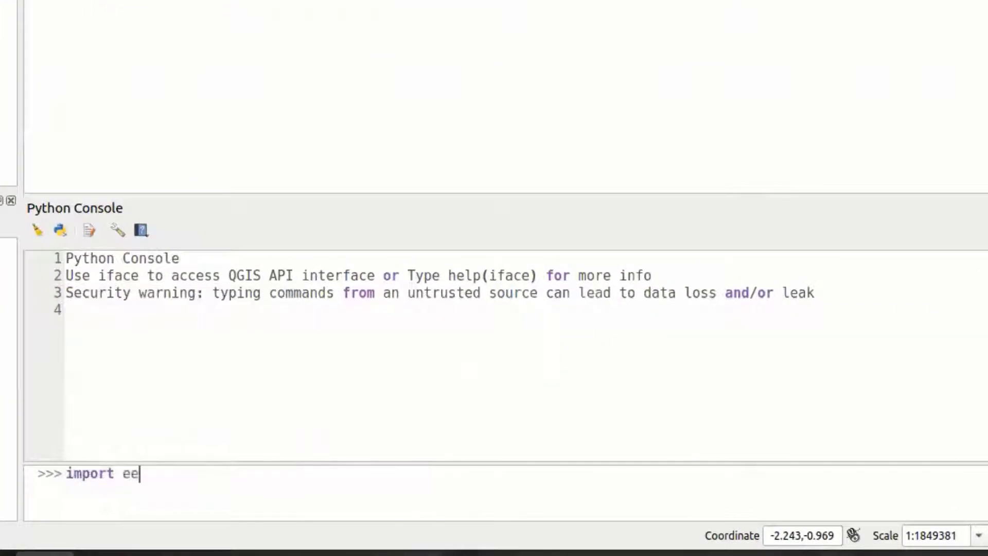
{"action": "key", "text": "Return"}
{"action": "key", "text": "ctrl+v"}
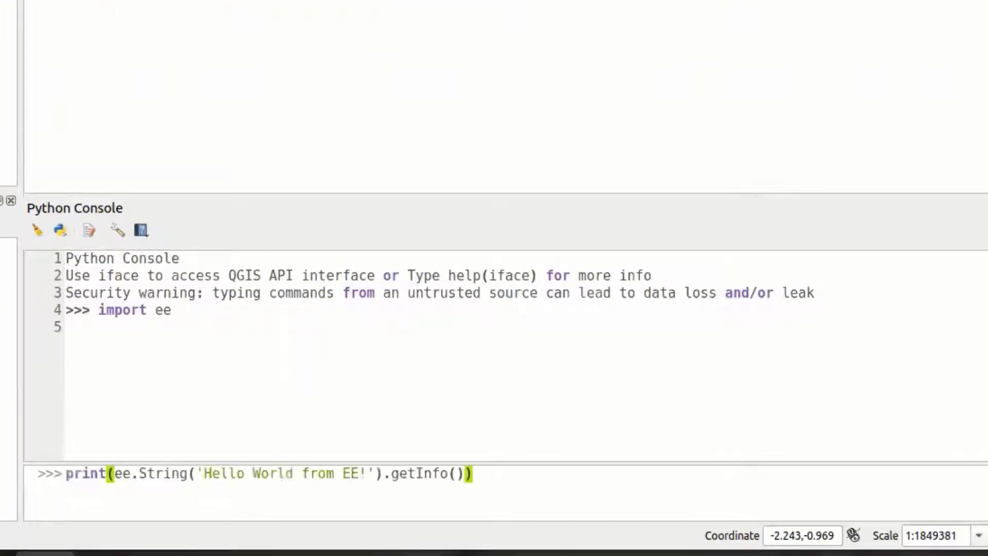
{"action": "key", "text": "Return"}
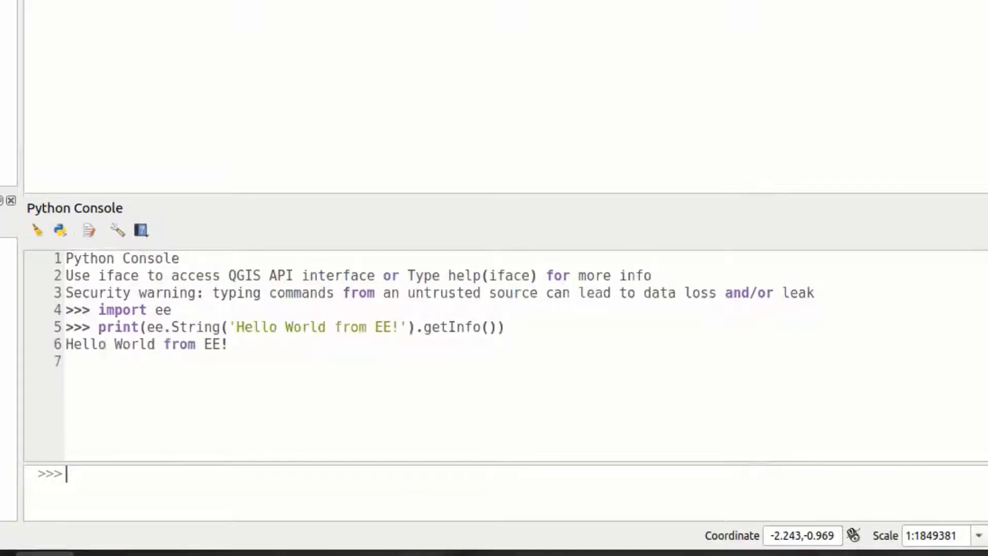